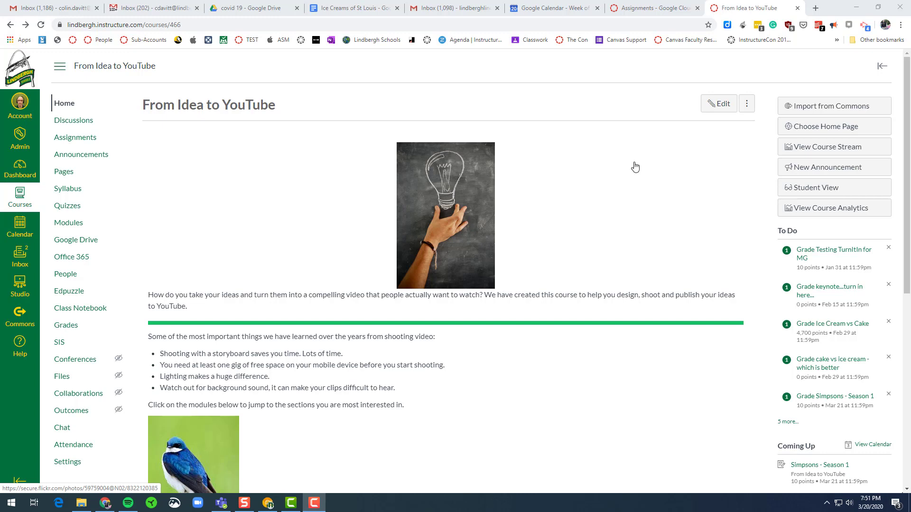
- Add a new assignment named "Ice creams of St Louis" to the "What do you watch now?" module
{"action": "left_click", "coordinate": [81, 229]}
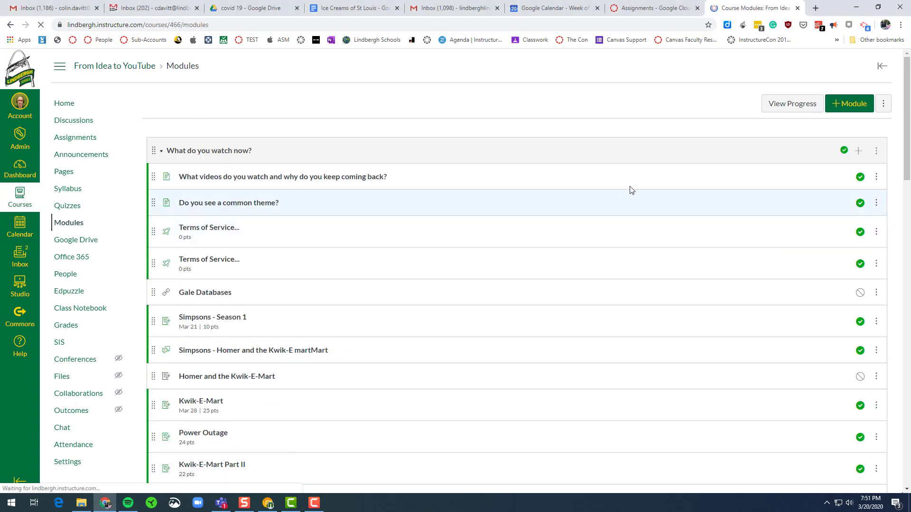
{"action": "left_click", "coordinate": [842, 104]}
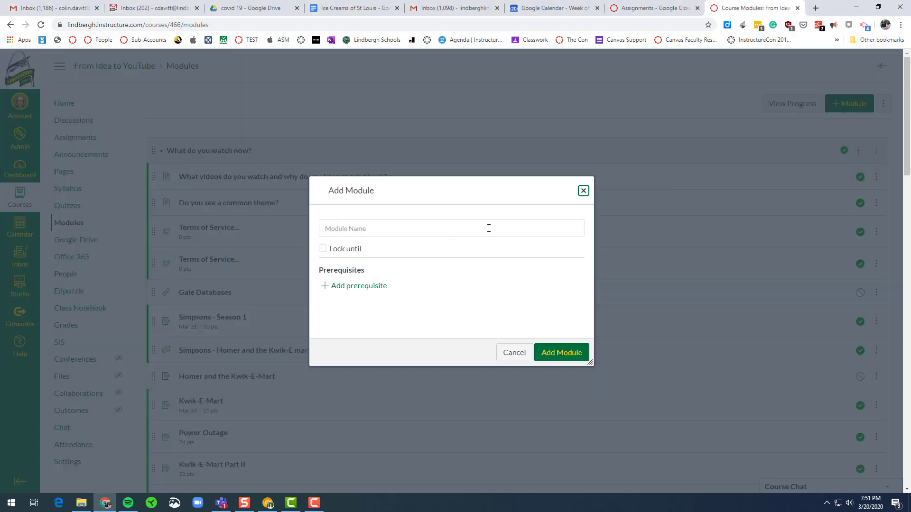
{"action": "left_click", "coordinate": [583, 191]}
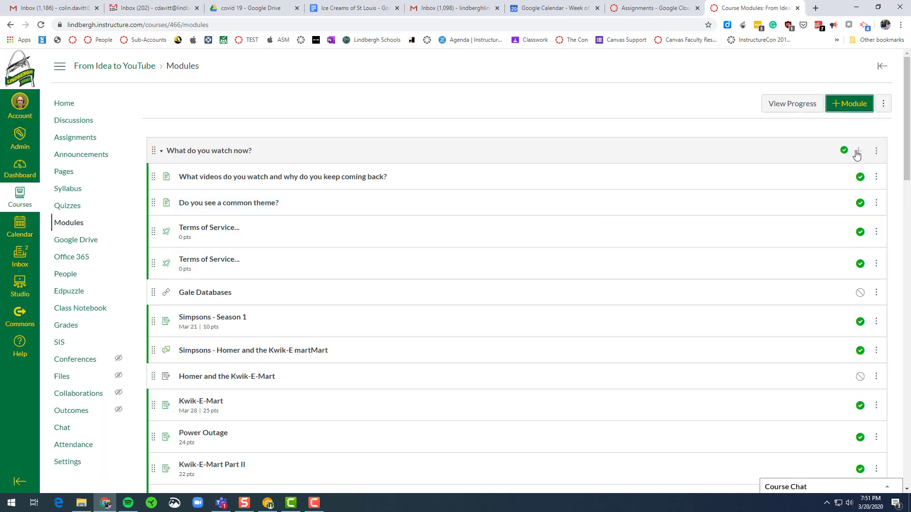
{"action": "left_click", "coordinate": [858, 151]}
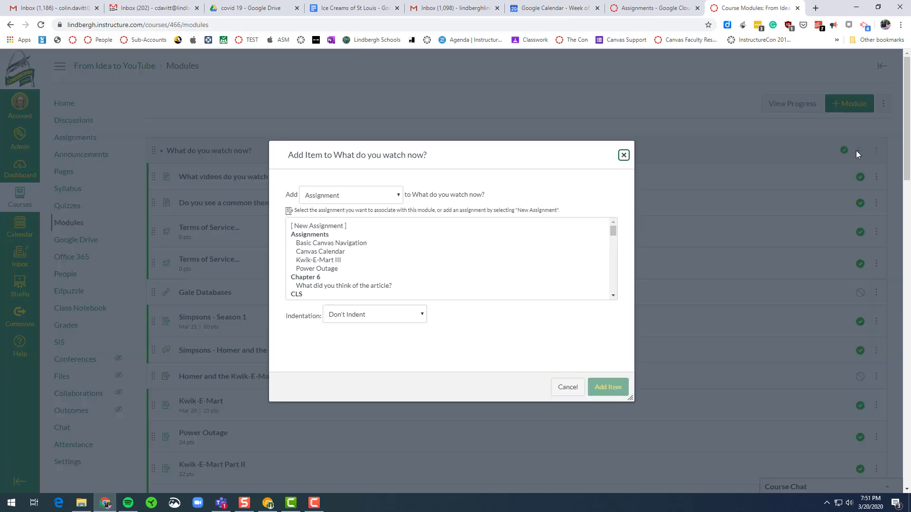
{"action": "left_click", "coordinate": [341, 227]}
{"action": "left_click", "coordinate": [357, 318]}
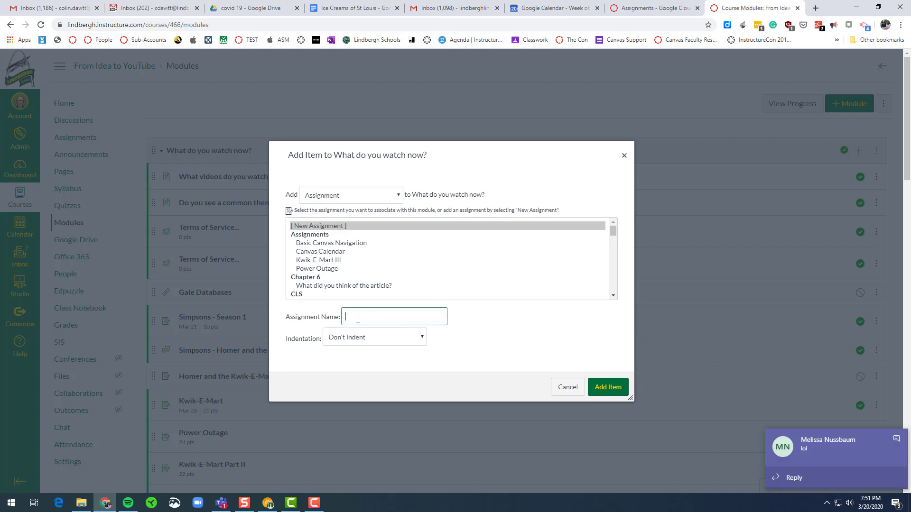
{"action": "type", "text": "Ice creams of St Louis"}
{"action": "left_click", "coordinate": [609, 386]}
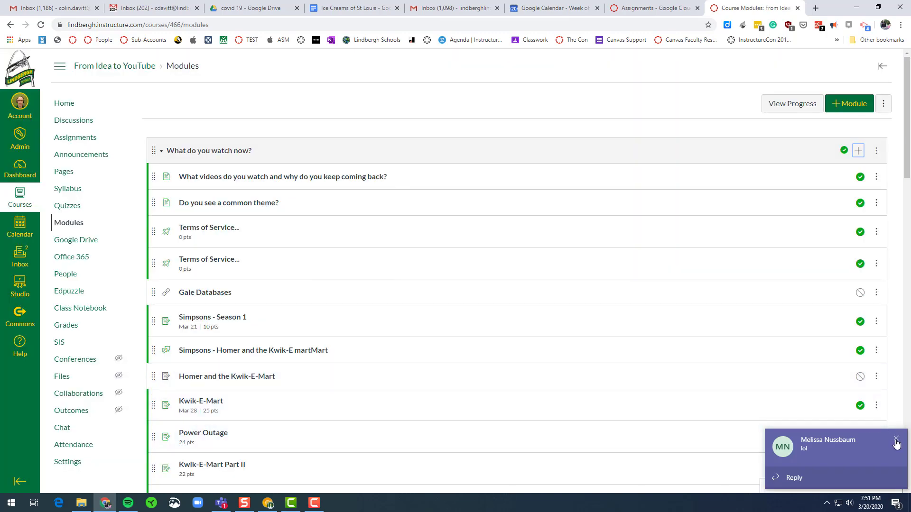
- Open the "Ice creams of St Louis" assignment for editing and enter "DIRECTIONS HERE..." as its description
{"action": "scroll", "coordinate": [504, 375], "scroll_direction": "down", "scroll_amount": 5}
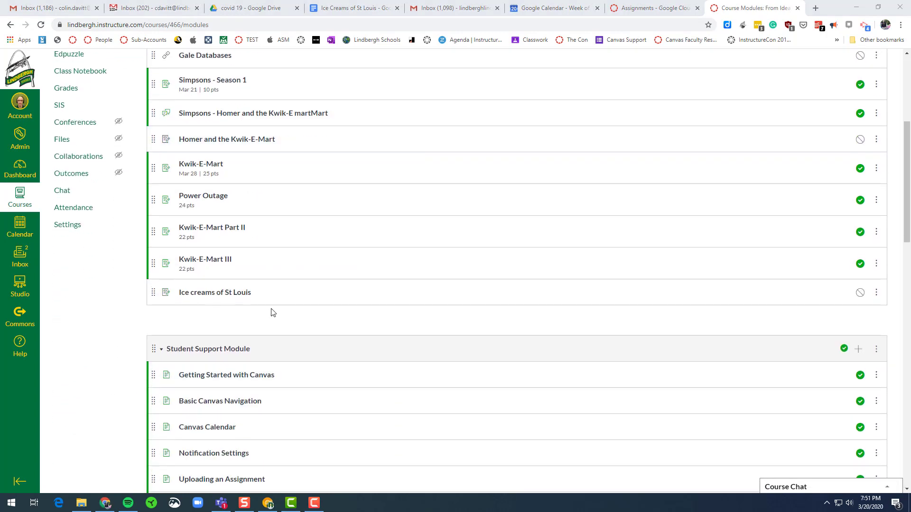
{"action": "left_click", "coordinate": [224, 293]}
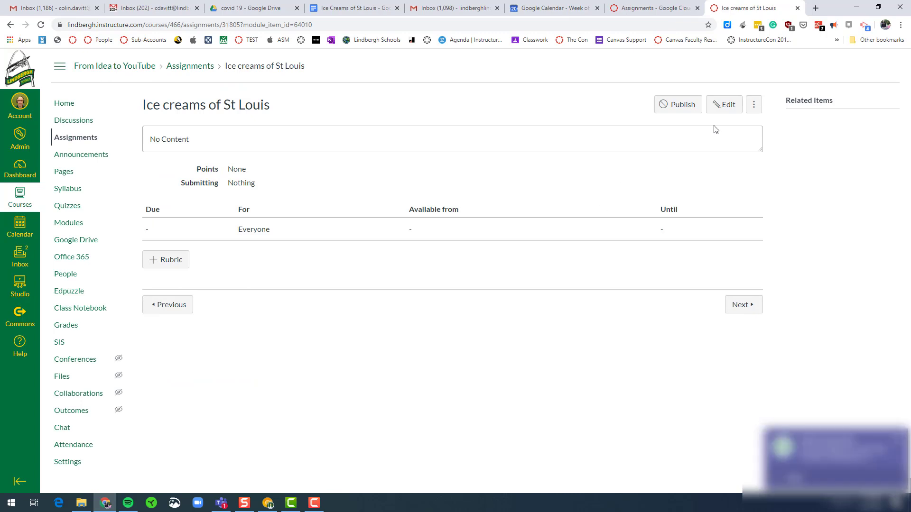
{"action": "left_click", "coordinate": [724, 105]}
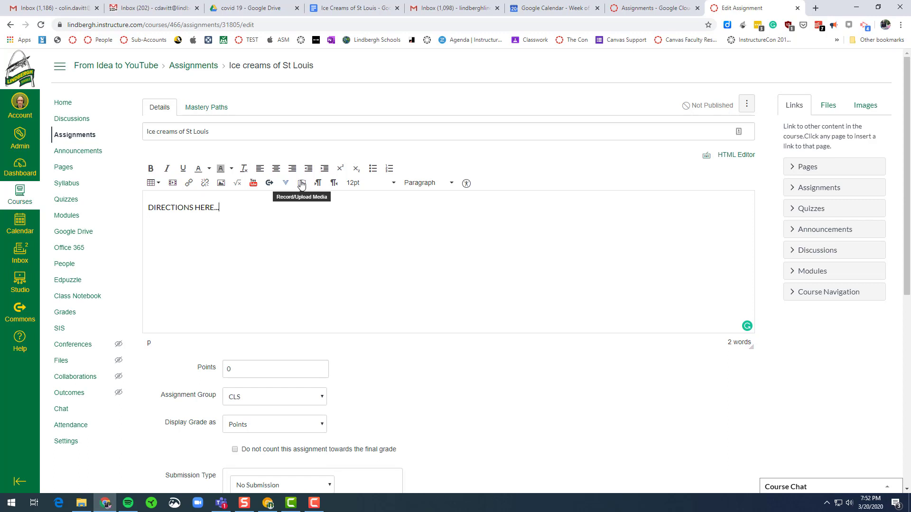
- Set the assignment's points to 156 and its assignment group to PPR
{"action": "left_click", "coordinate": [237, 370]}
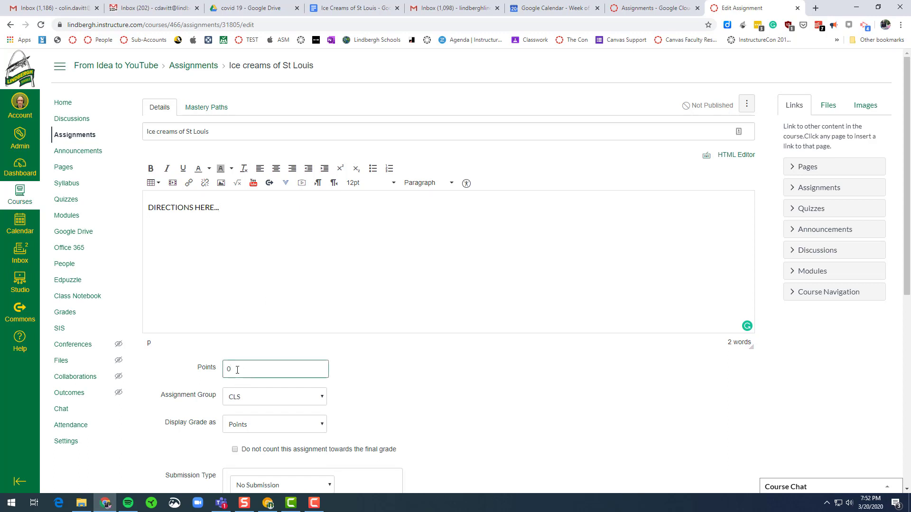
{"action": "type", "text": "156"}
{"action": "scroll", "coordinate": [412, 365], "scroll_direction": "down", "scroll_amount": 3}
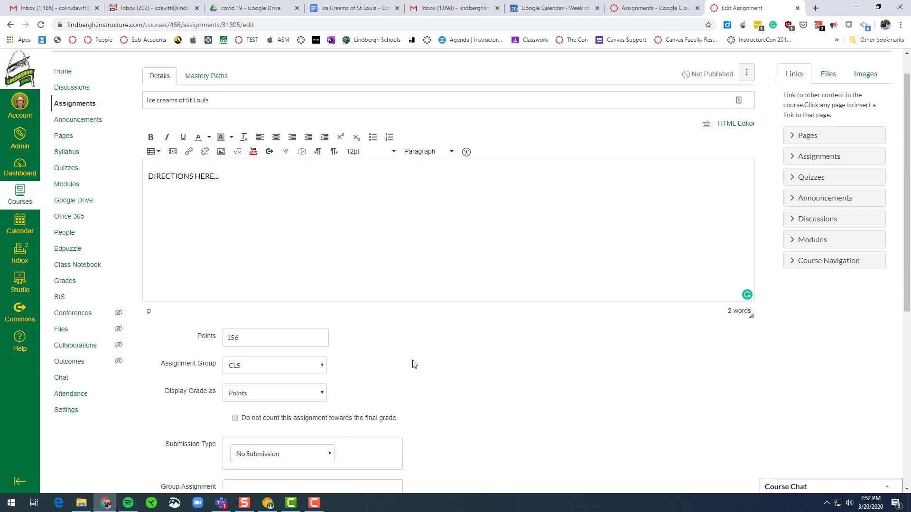
{"action": "left_click", "coordinate": [320, 261]}
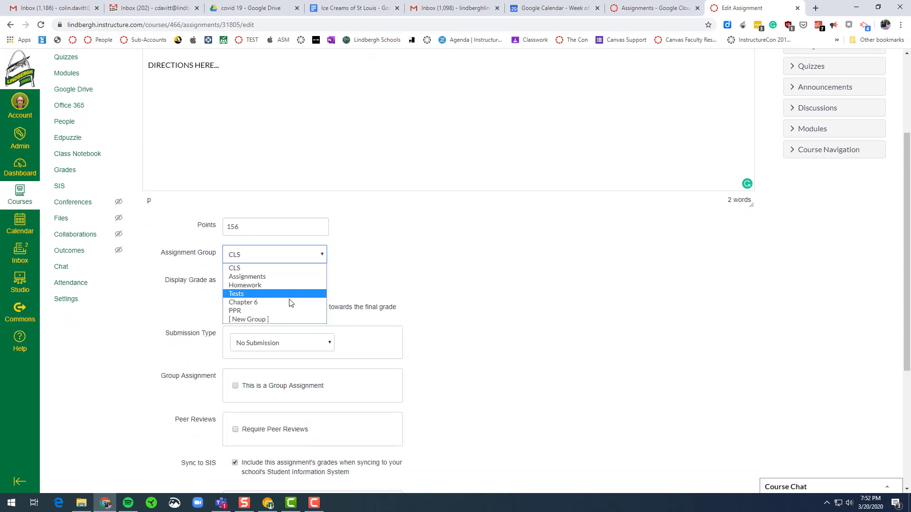
{"action": "left_click", "coordinate": [289, 311]}
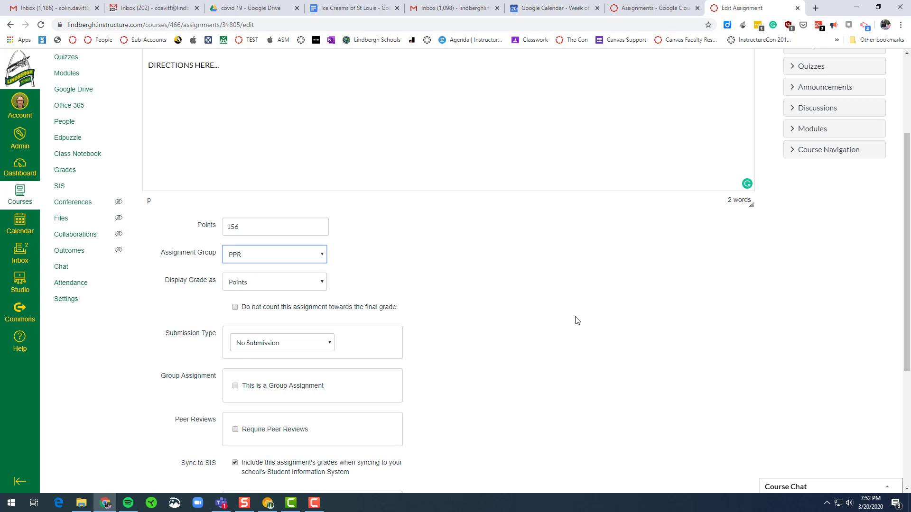
- Set the submission type to External Tool and choose Google Docs Cloud Assignment as the tool
{"action": "scroll", "coordinate": [577, 320], "scroll_direction": "down", "scroll_amount": 3}
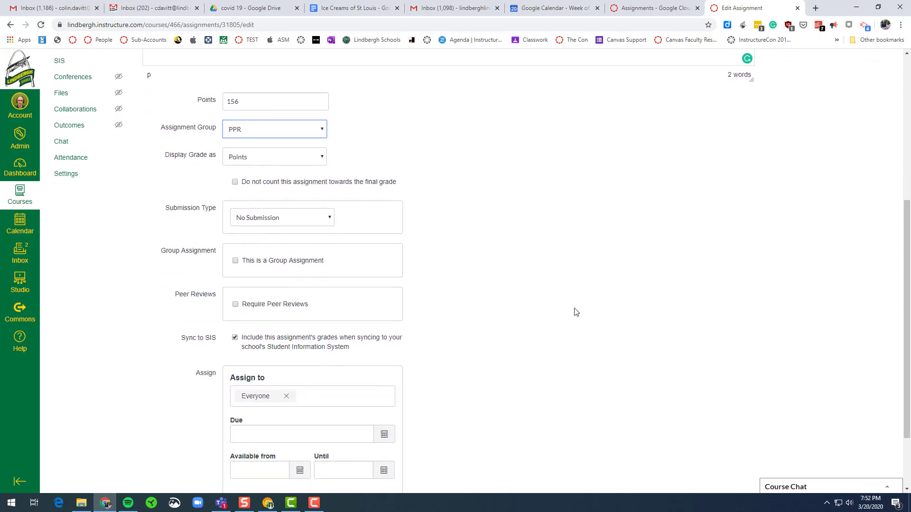
{"action": "left_click", "coordinate": [324, 201]}
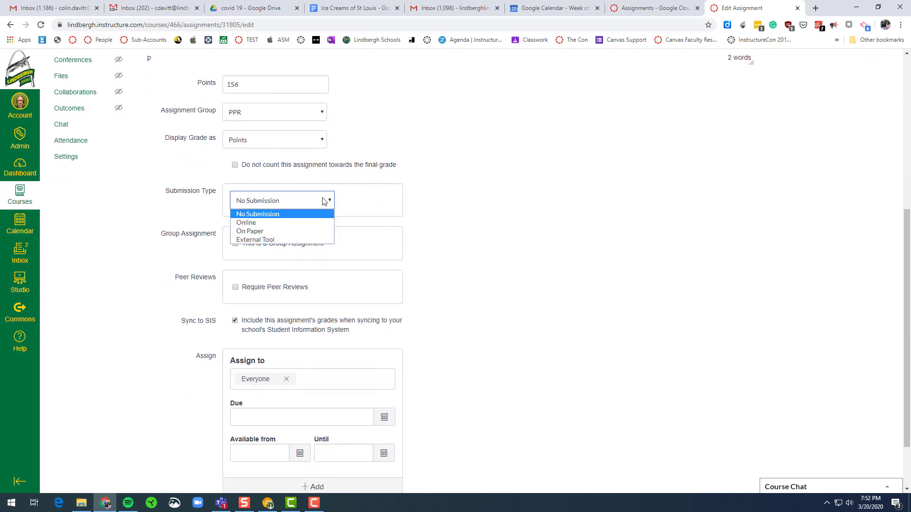
{"action": "left_click", "coordinate": [311, 239]}
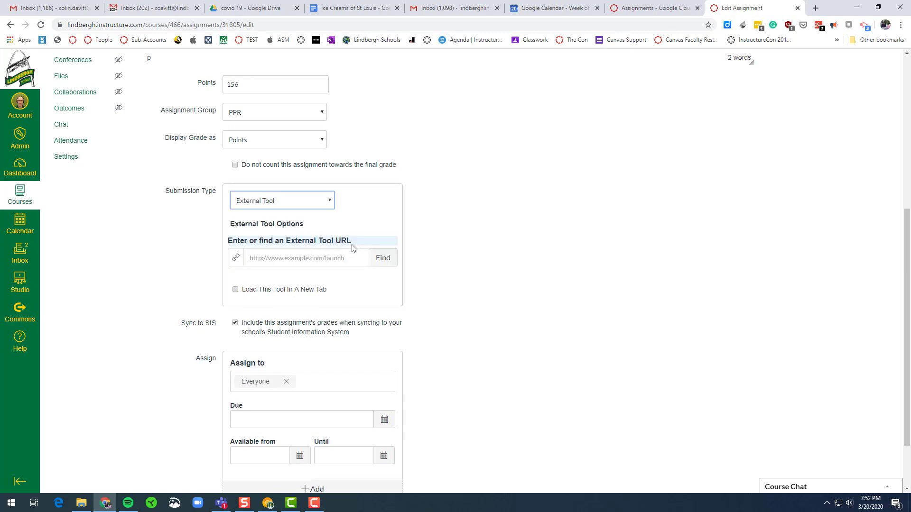
{"action": "left_click", "coordinate": [382, 258]}
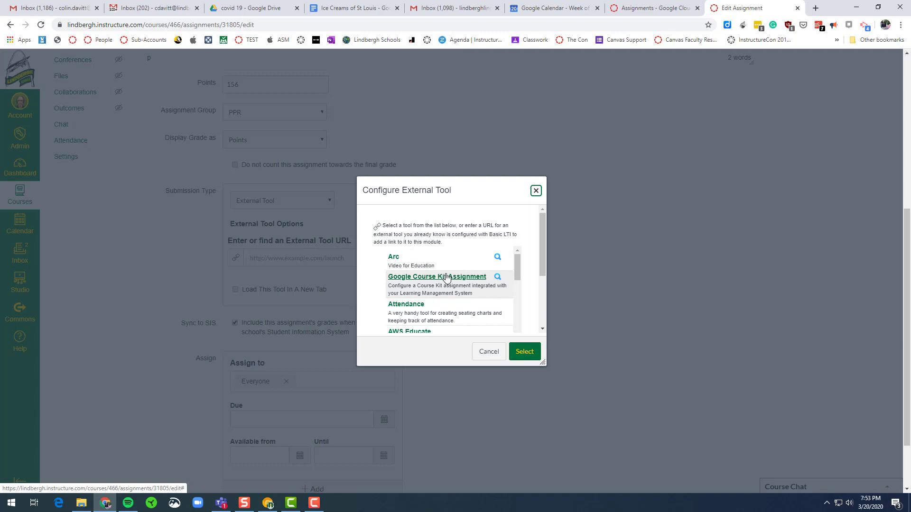
{"action": "left_click_drag", "start_coordinate": [516, 259], "coordinate": [520, 295]}
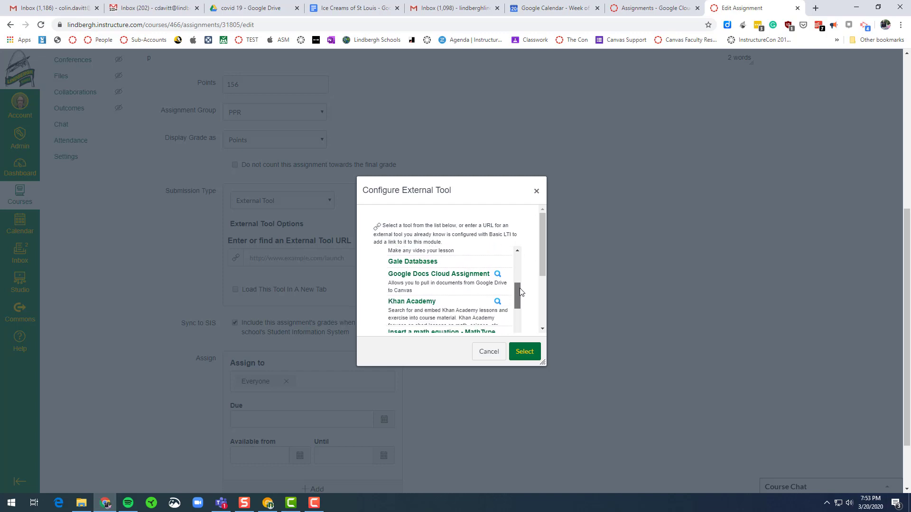
{"action": "left_click", "coordinate": [424, 272]}
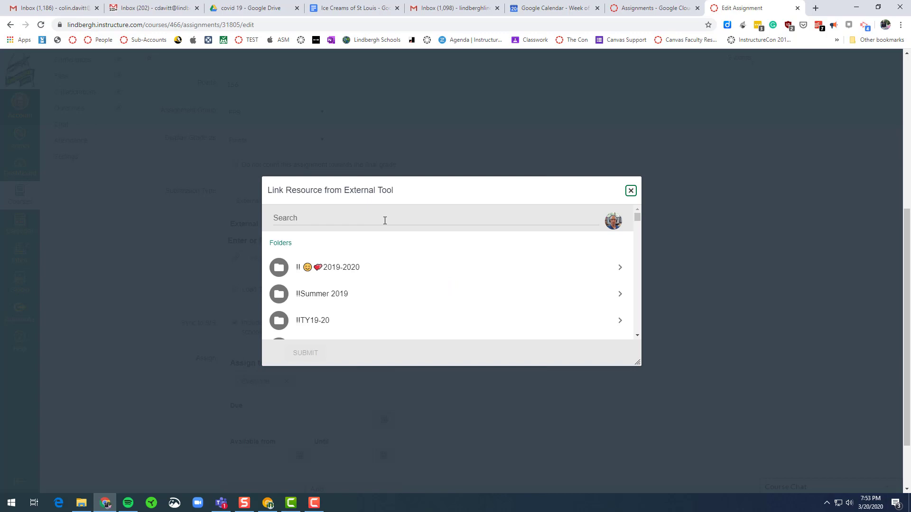
- Search the Drive files for "ice creams" and link the "Ice Creams of St Louis" document as the external tool resource
{"action": "left_click", "coordinate": [384, 221]}
{"action": "type", "text": "ice"}
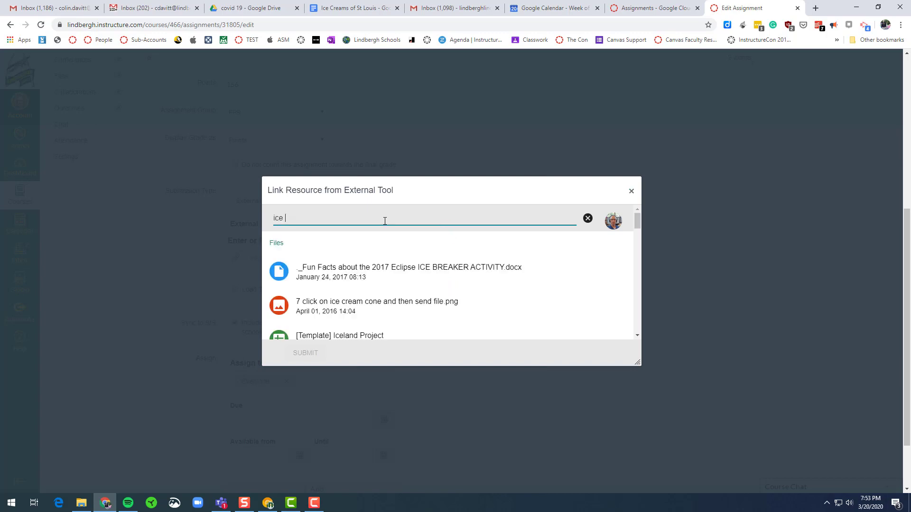
{"action": "type", "text": " creams"}
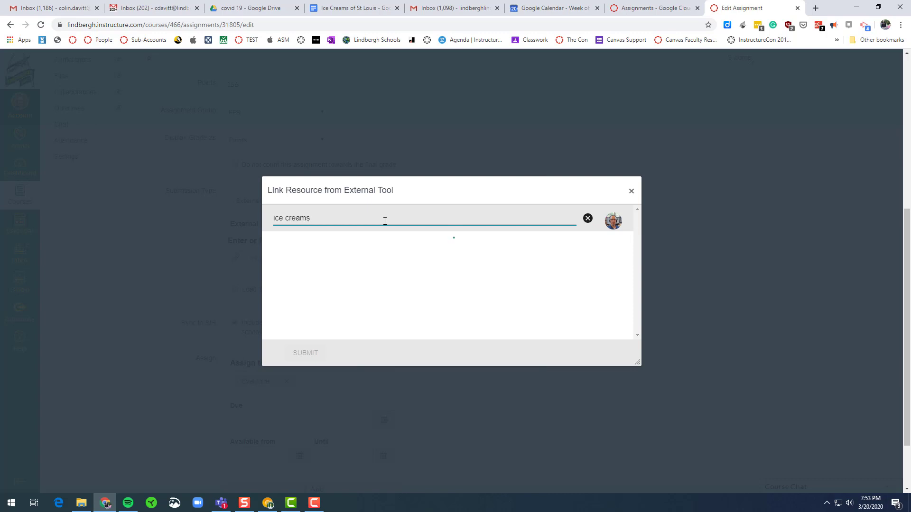
{"action": "left_click", "coordinate": [357, 270]}
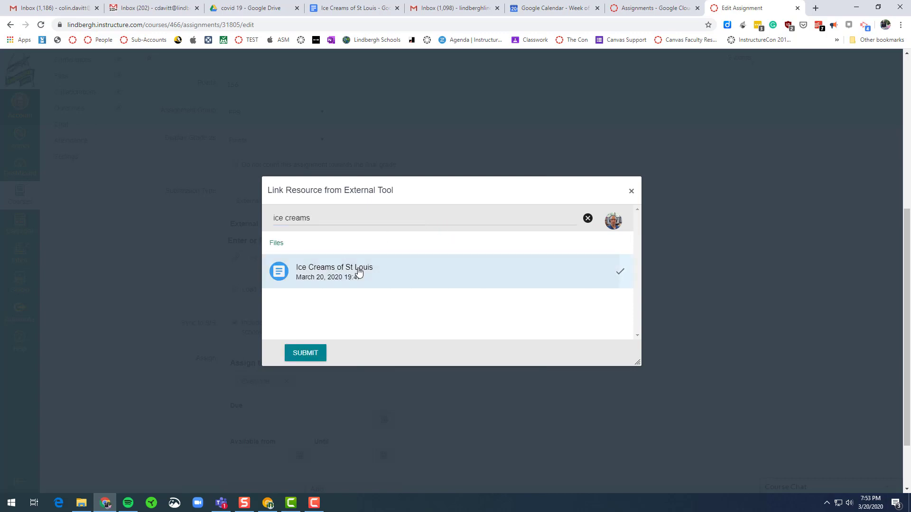
{"action": "left_click", "coordinate": [306, 353]}
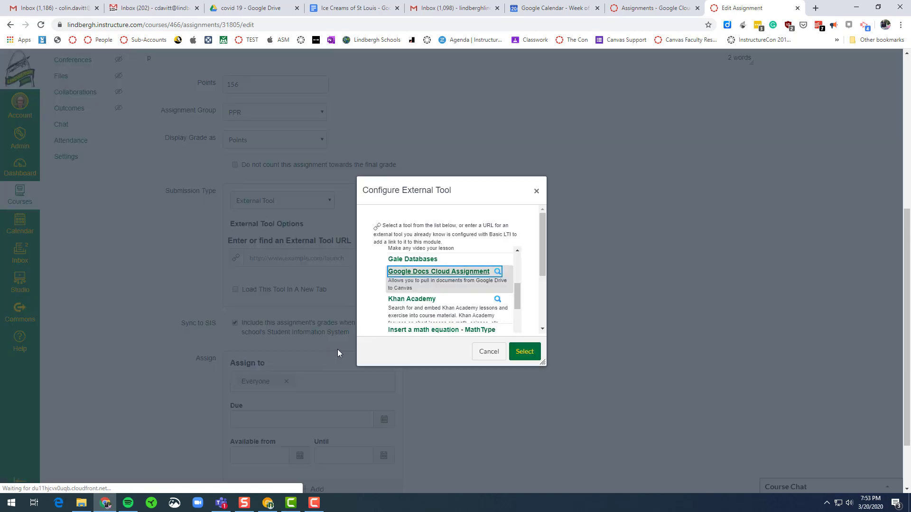
{"action": "left_click", "coordinate": [532, 357]}
- Make the assignment available until March 28, 2020, then save and publish it
{"action": "scroll", "coordinate": [502, 281], "scroll_direction": "down", "scroll_amount": 2}
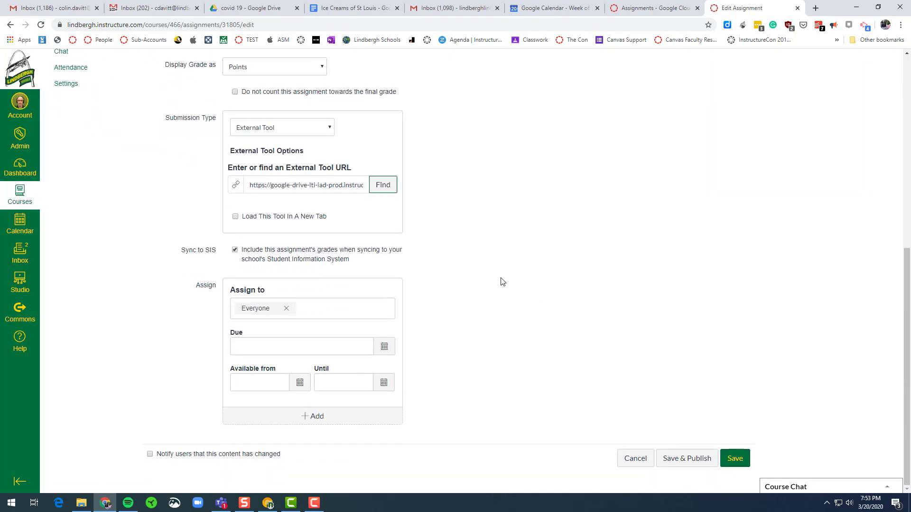
{"action": "left_click", "coordinate": [384, 383]}
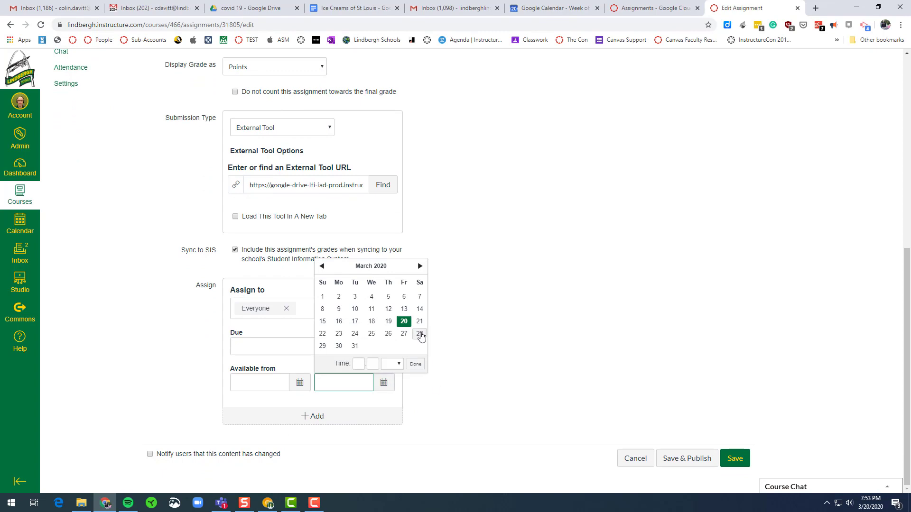
{"action": "left_click", "coordinate": [420, 333]}
{"action": "left_click", "coordinate": [416, 364]}
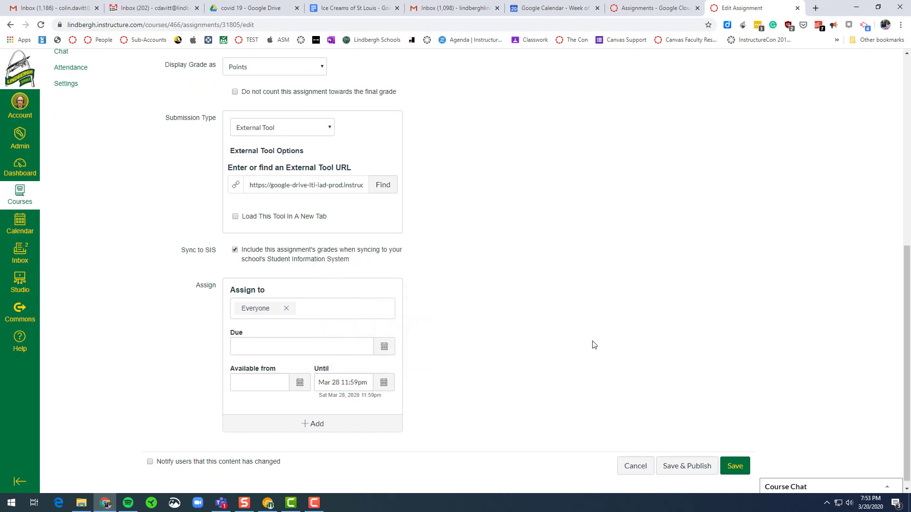
{"action": "left_click", "coordinate": [697, 463]}
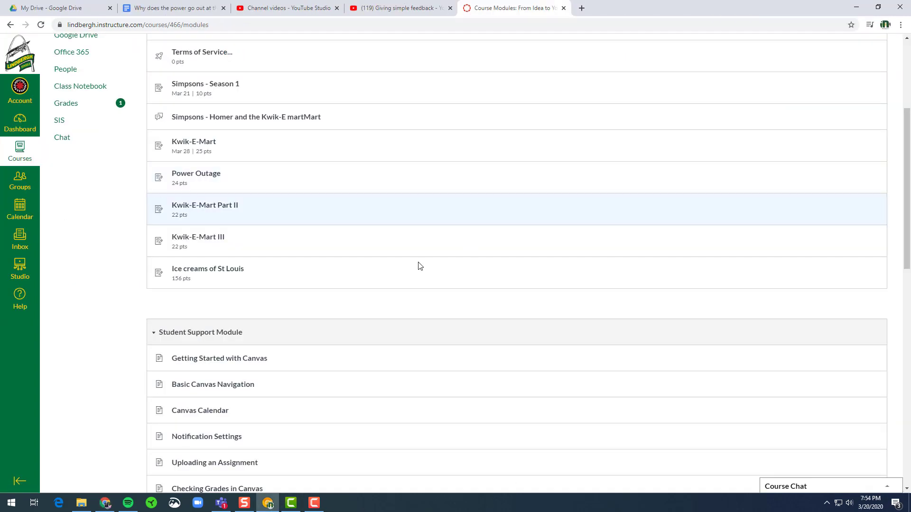
- Open the "Ice creams of St Louis" assignment as a student and add "Just start typing on this screen...." below the document's instructions
{"action": "left_click", "coordinate": [233, 270]}
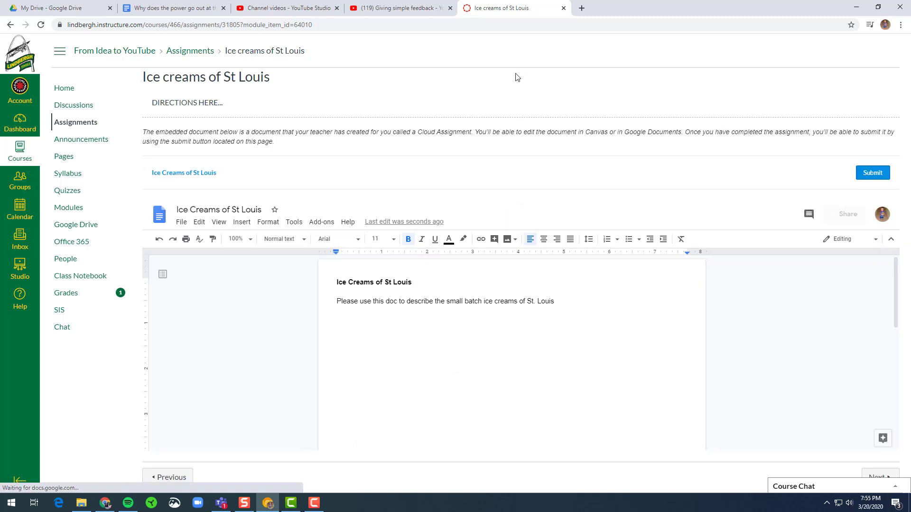
{"action": "left_click", "coordinate": [516, 325]}
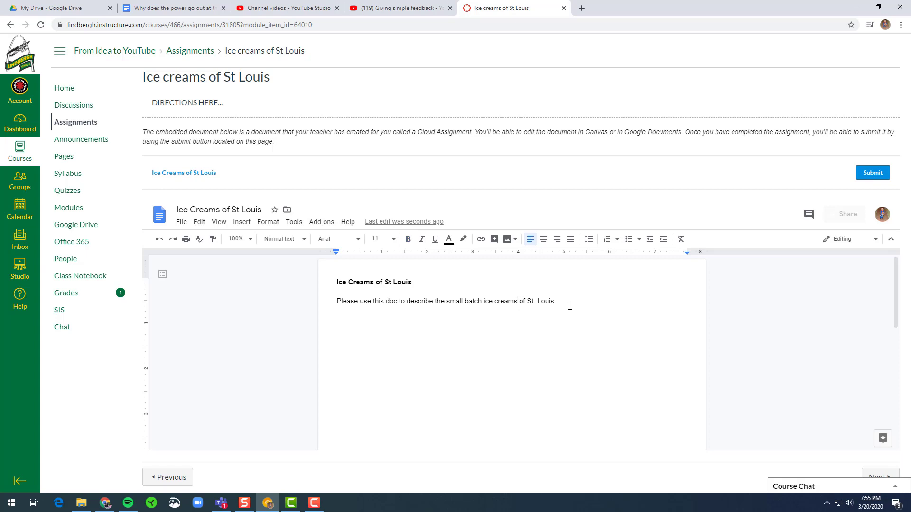
{"action": "key", "text": "Return"}
{"action": "type", "text": "Just start typing on this screen...."}
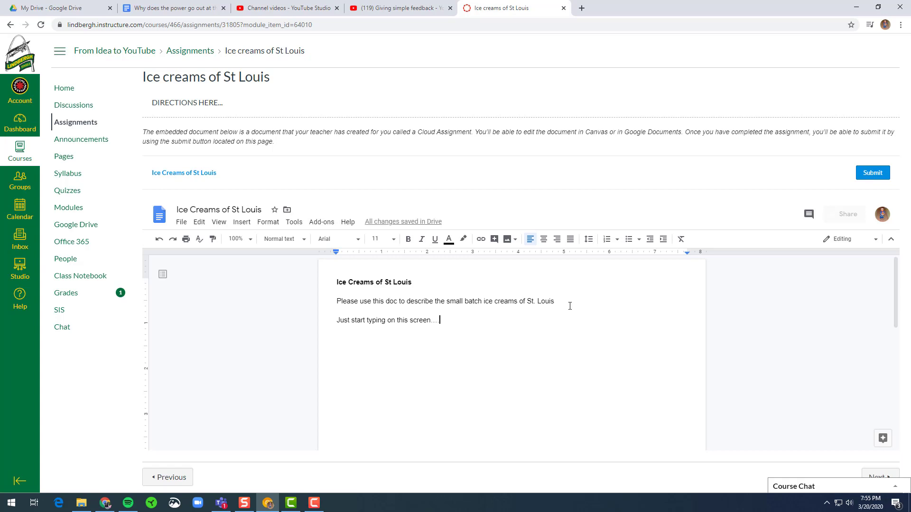
- Add the sample lines "Fdsfd", "Fdfsd" and "Fdsf" to the embedded document
{"action": "key", "text": "Return"}
{"action": "type", "text": "Fdsfd"}
{"action": "key", "text": "Return"}
{"action": "type", "text": "fdfsd"}
{"action": "key", "text": "Return"}
{"action": "type", "text": "fdsf"}
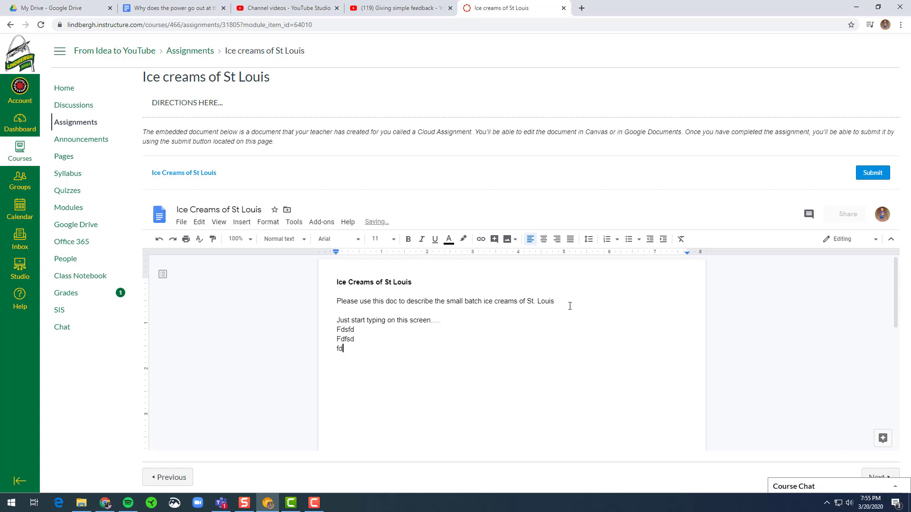
- Open the document in its own Google Docs tab and append the lines "Fdefs e", "Tret", "Ters" and "Wrt"
{"action": "left_click", "coordinate": [197, 175]}
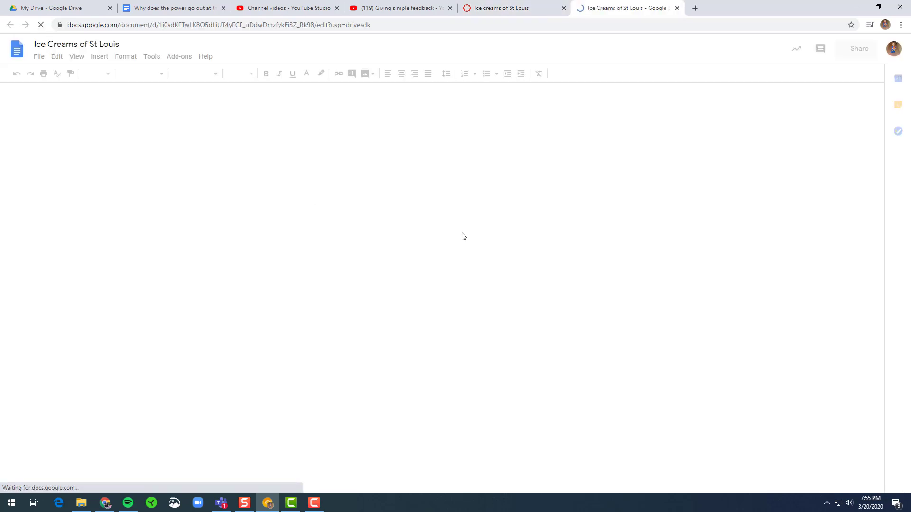
{"action": "left_click", "coordinate": [296, 196]}
{"action": "key", "text": "Return"}
{"action": "type", "text": "fdefs e"}
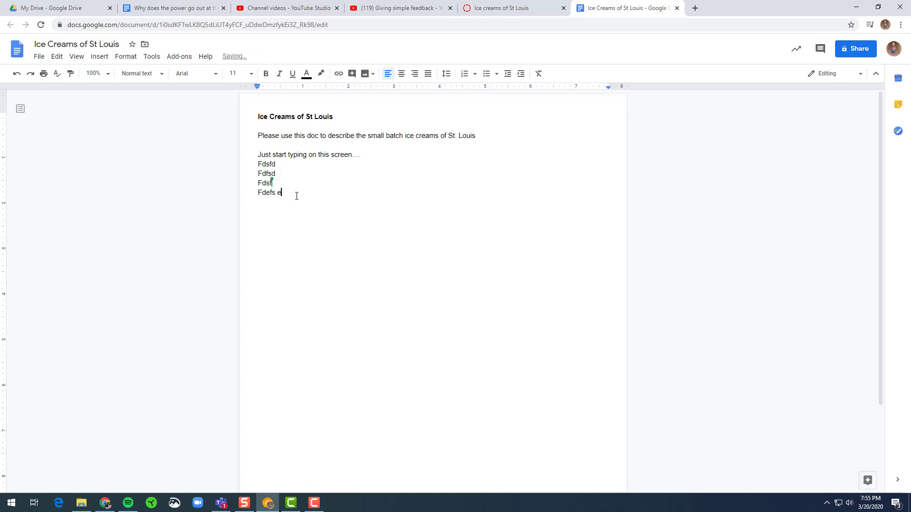
{"action": "key", "text": "Return"}
{"action": "type", "text": "Tret"}
{"action": "key", "text": "Return"}
{"action": "type", "text": "Ters"}
{"action": "key", "text": "Return"}
{"action": "type", "text": "Wrt"}
{"action": "key", "text": "Return"}
- Return to the "Ice creams of St Louis" assignment page in Canvas and submit the completed document
{"action": "left_click", "coordinate": [501, 8]}
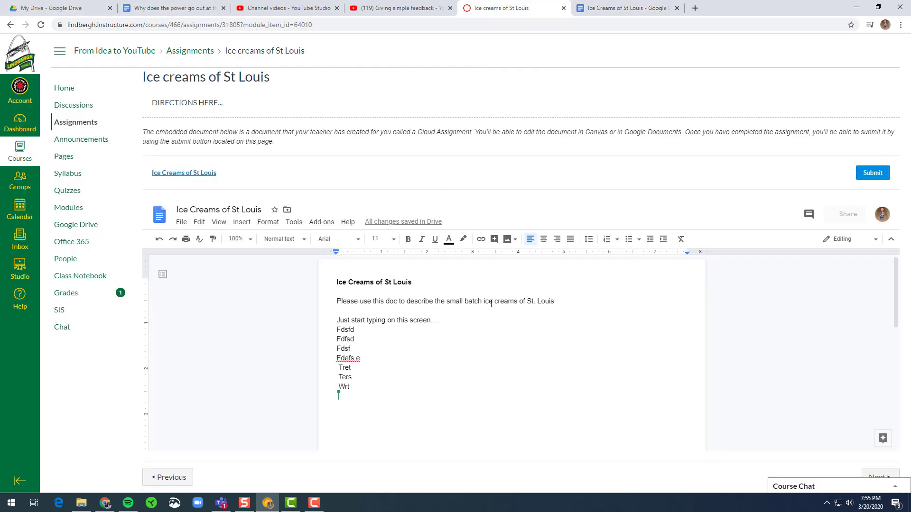
{"action": "left_click", "coordinate": [867, 177]}
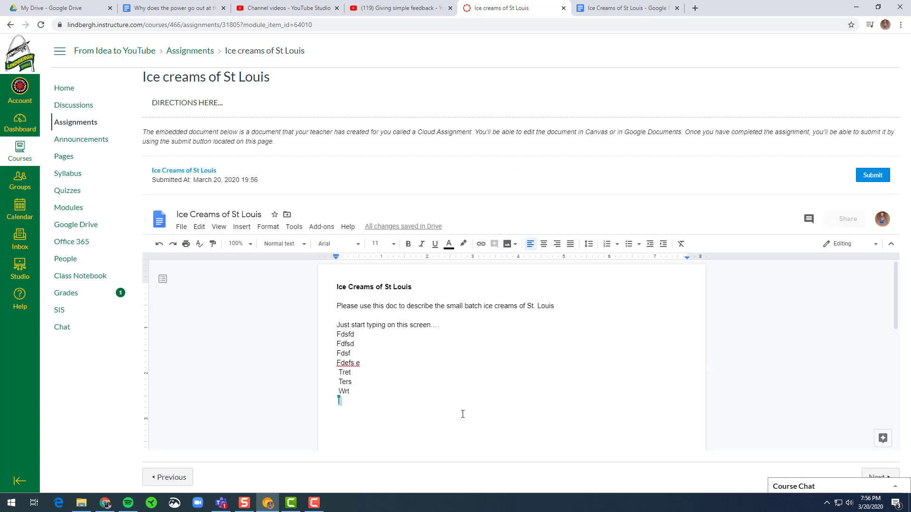
- Append the line "Submit again #2" to the embedded document and resubmit the assignment as the student
{"action": "key", "text": "Return"}
{"action": "type", "text": "Submit again #2"}
{"action": "left_click", "coordinate": [879, 179]}
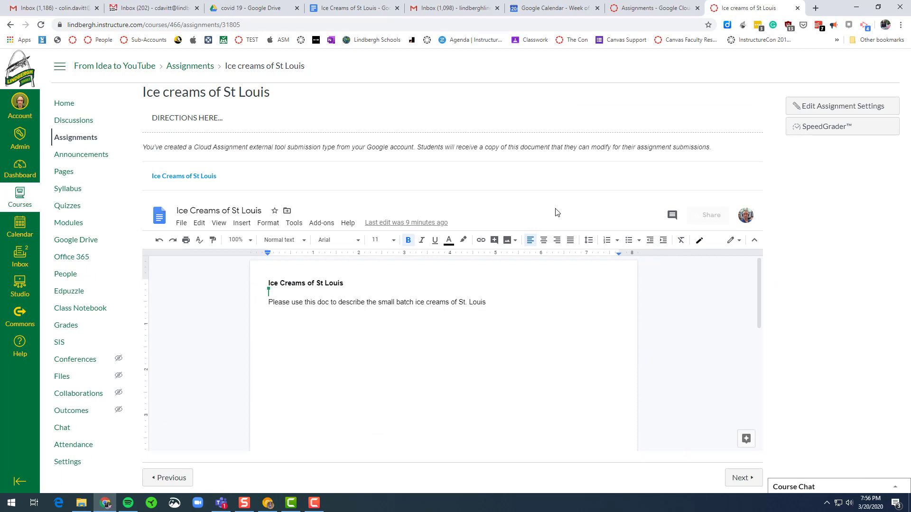
- Open the assignment in the teacher's SpeedGrader and compare the student's earlier submission with the most recent one
{"action": "left_click", "coordinate": [812, 127]}
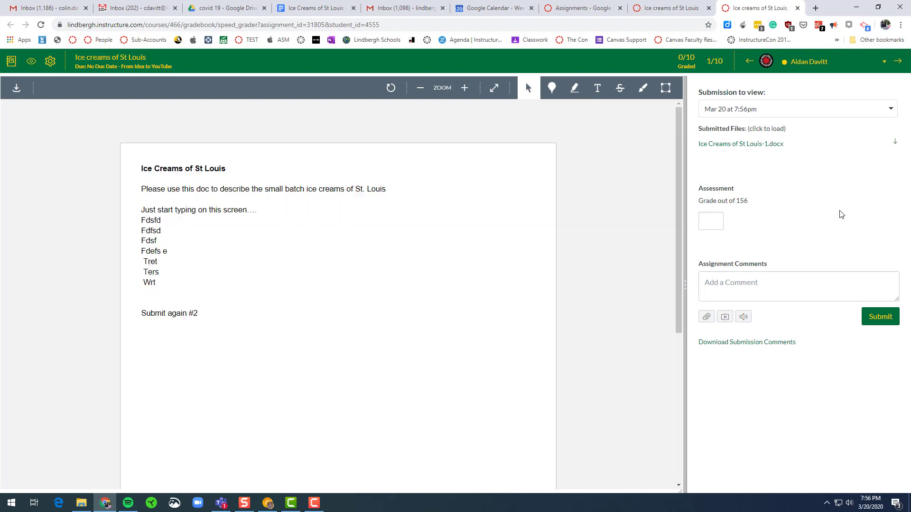
{"action": "left_click", "coordinate": [836, 110]}
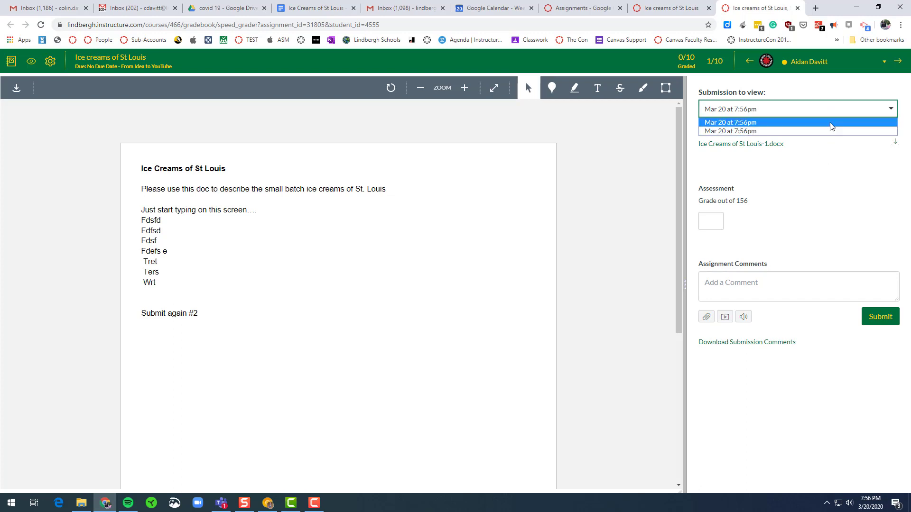
{"action": "left_click", "coordinate": [830, 123]}
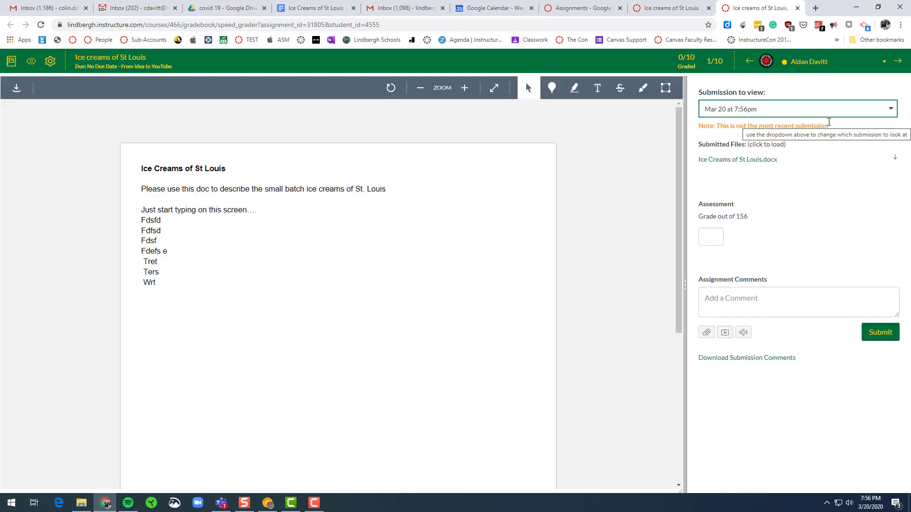
{"action": "left_click", "coordinate": [818, 109]}
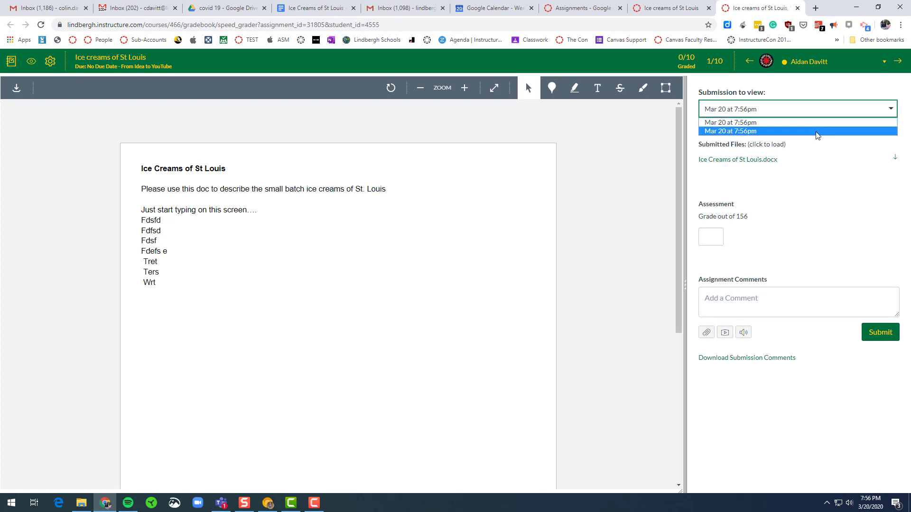
{"action": "left_click", "coordinate": [818, 130]}
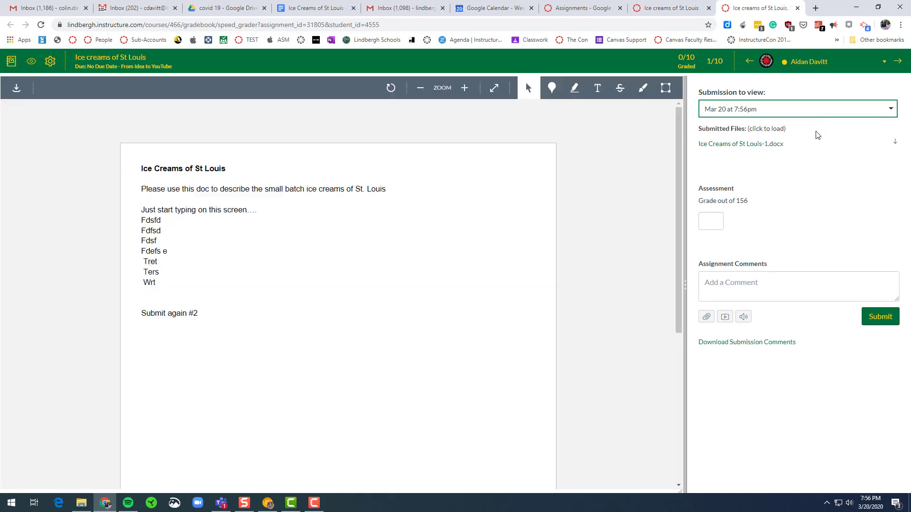
- Write an assignment comment by entering "type..." and dictating "I can just start walking into the computer and it will type everything I say."
{"action": "left_click", "coordinate": [708, 220]}
{"action": "left_click", "coordinate": [776, 209]}
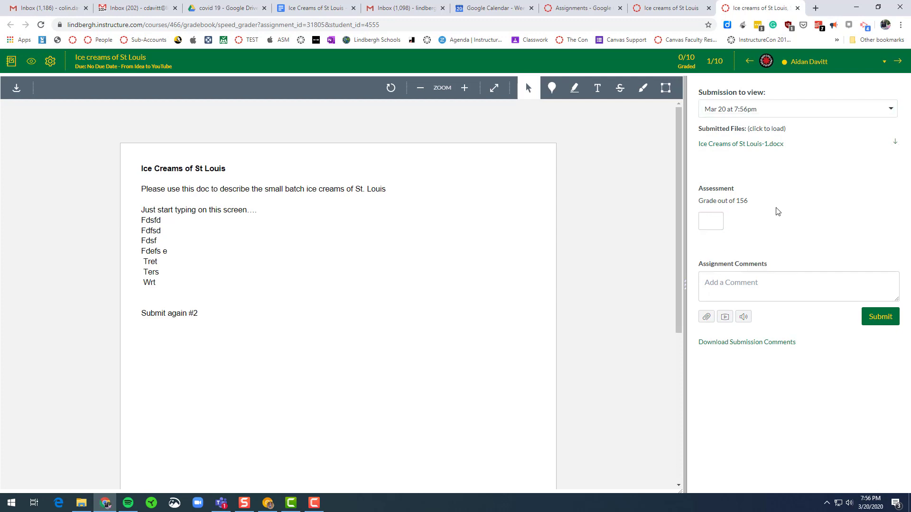
{"action": "left_click", "coordinate": [750, 283]}
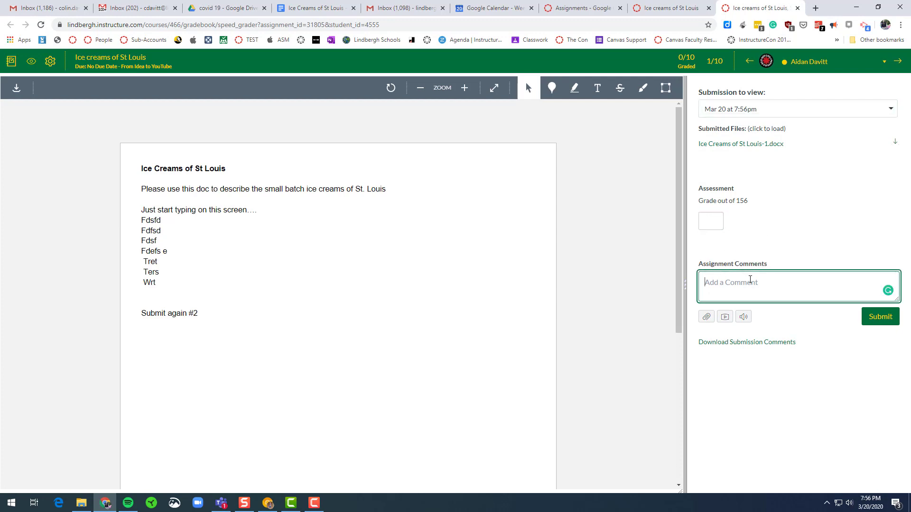
{"action": "type", "text": "type..."}
{"action": "left_click", "coordinate": [743, 317]}
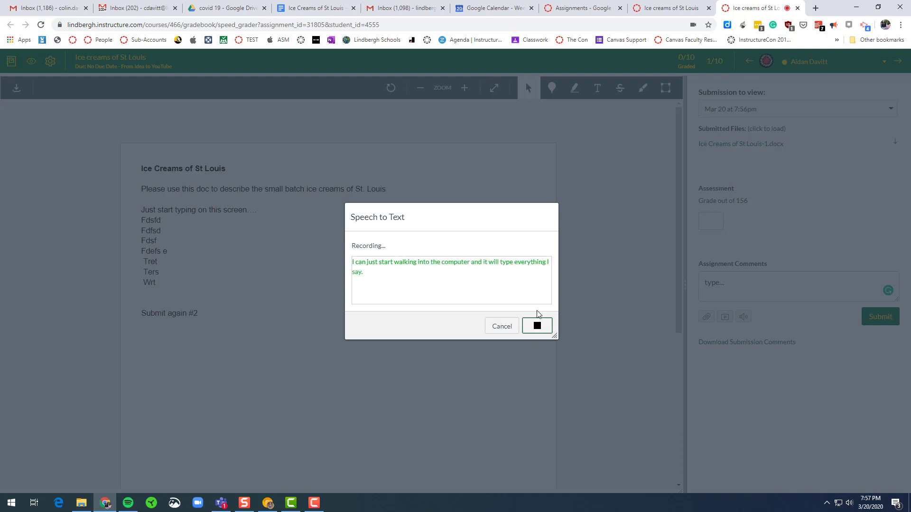
{"action": "left_click", "coordinate": [537, 326]}
{"action": "scroll", "coordinate": [750, 294], "scroll_direction": "down", "scroll_amount": 1}
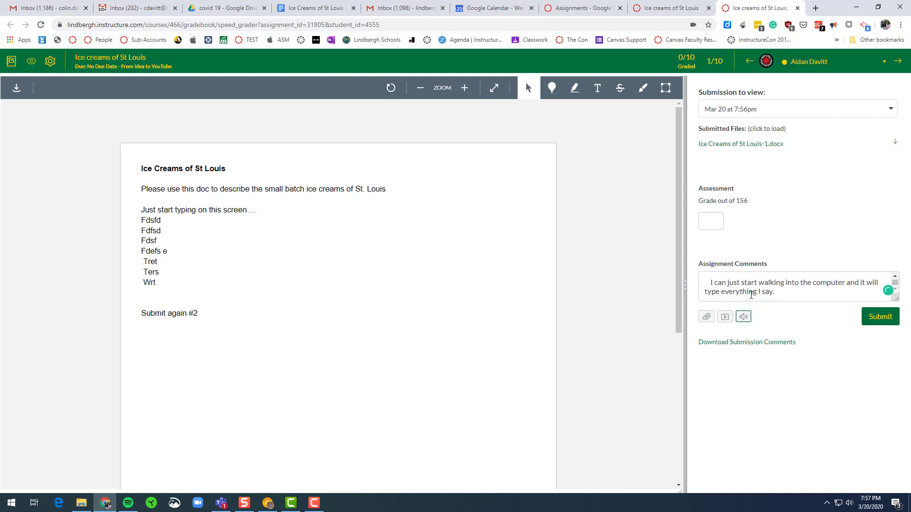
{"action": "scroll", "coordinate": [765, 286], "scroll_direction": "up", "scroll_amount": 1}
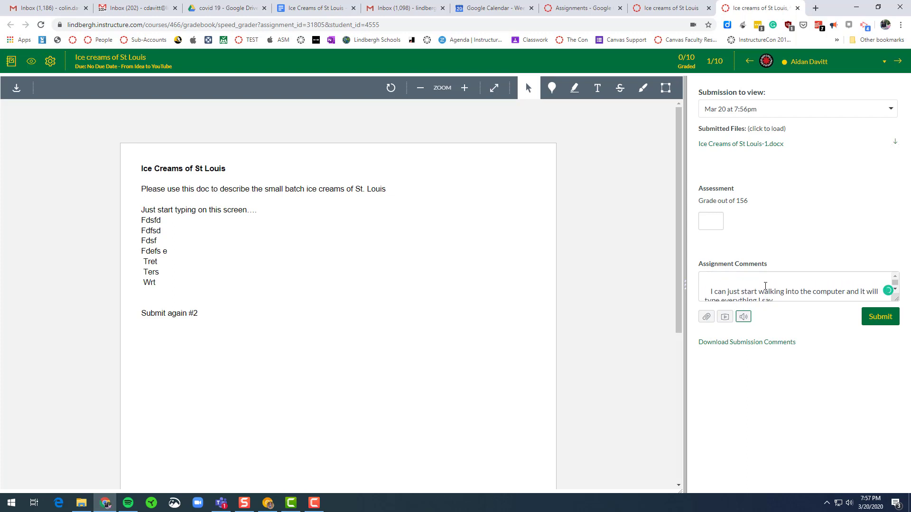
{"action": "scroll", "coordinate": [774, 288], "scroll_direction": "down", "scroll_amount": 1}
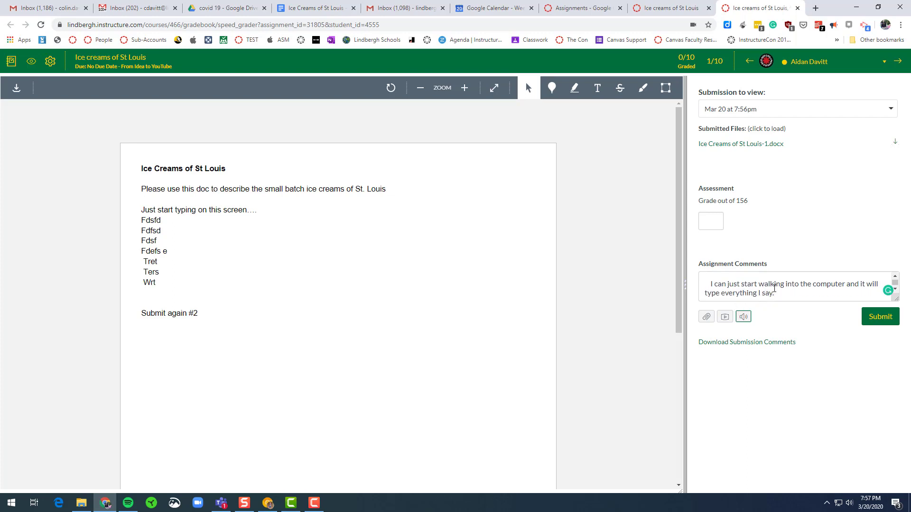
- Look at the media comment recording option, close it without recording, and submit the dictated comment
{"action": "left_click", "coordinate": [725, 318]}
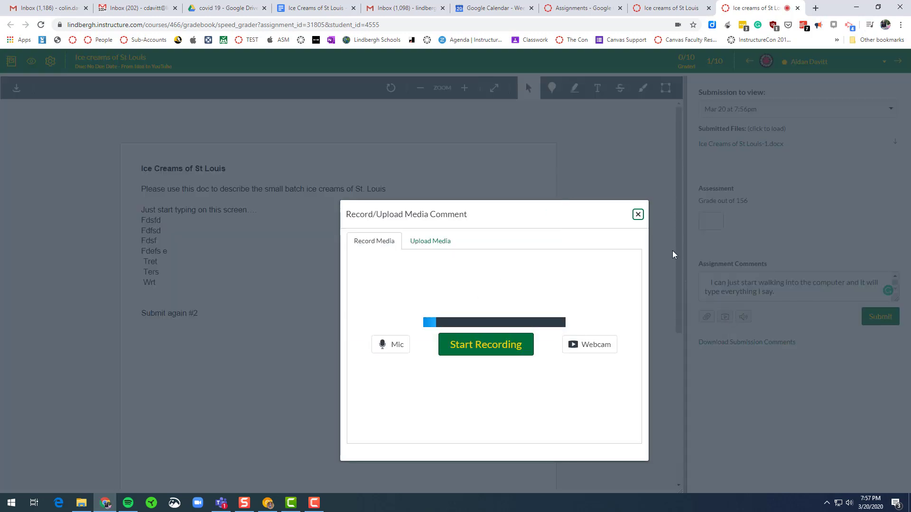
{"action": "left_click", "coordinate": [637, 214]}
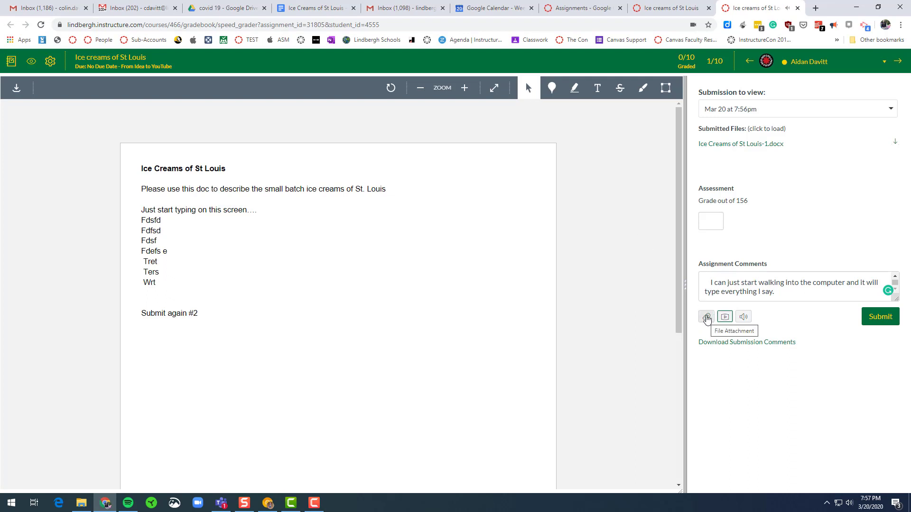
{"action": "left_click", "coordinate": [880, 325]}
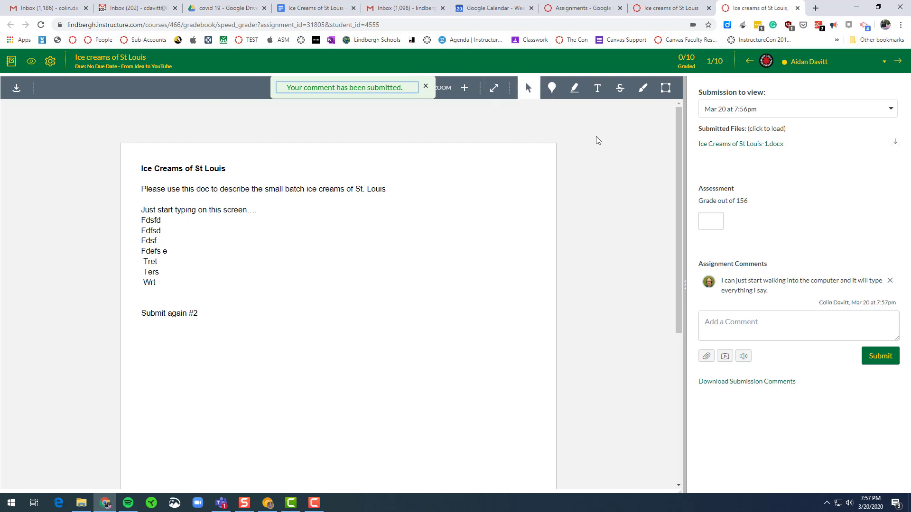
- Highlight "creams of St. Louis" in yellow in the student's document and attach the annotation "leave a comment..."
{"action": "left_click", "coordinate": [574, 88]}
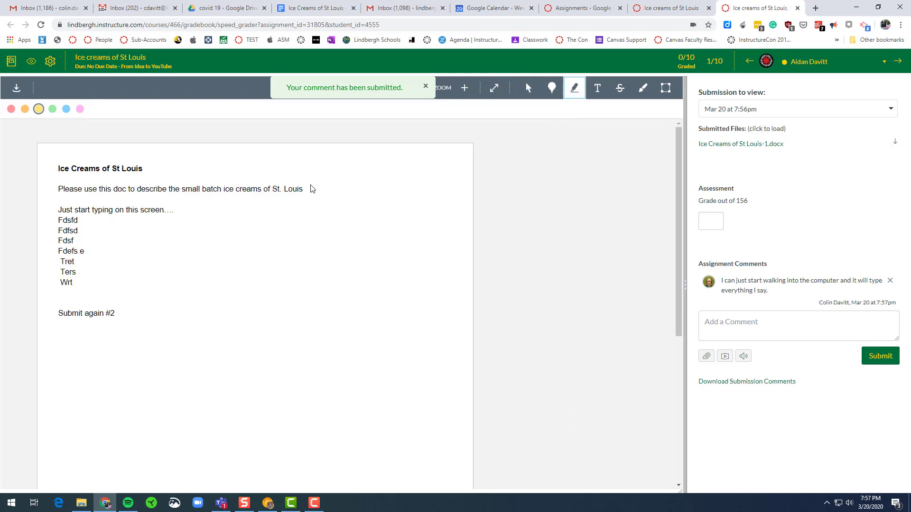
{"action": "left_click_drag", "start_coordinate": [312, 189], "coordinate": [237, 189]}
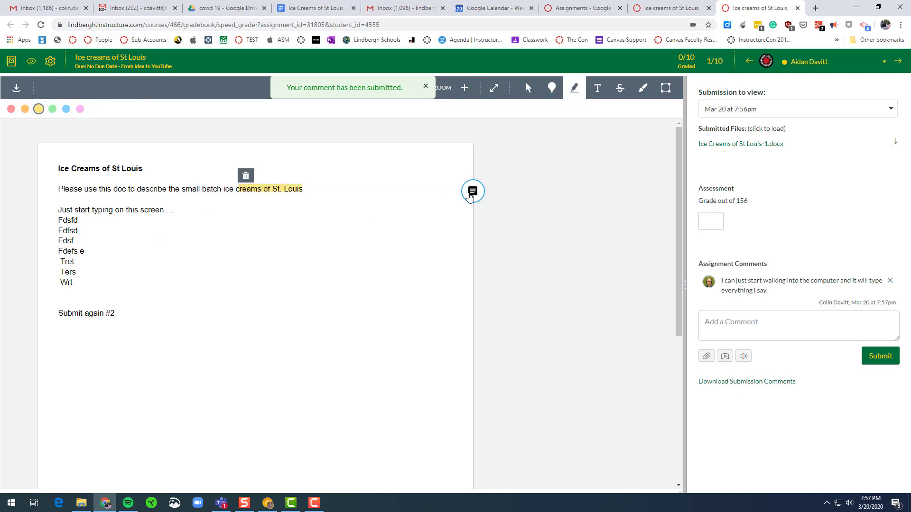
{"action": "left_click", "coordinate": [471, 193]}
{"action": "type", "text": "le"}
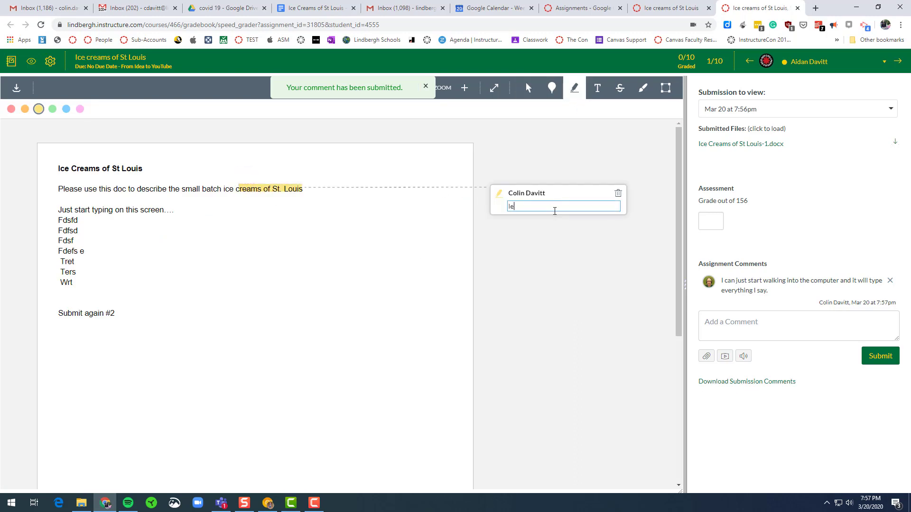
{"action": "type", "text": "ave a comment..."}
{"action": "left_click", "coordinate": [591, 283]}
{"action": "left_click", "coordinate": [883, 358]}
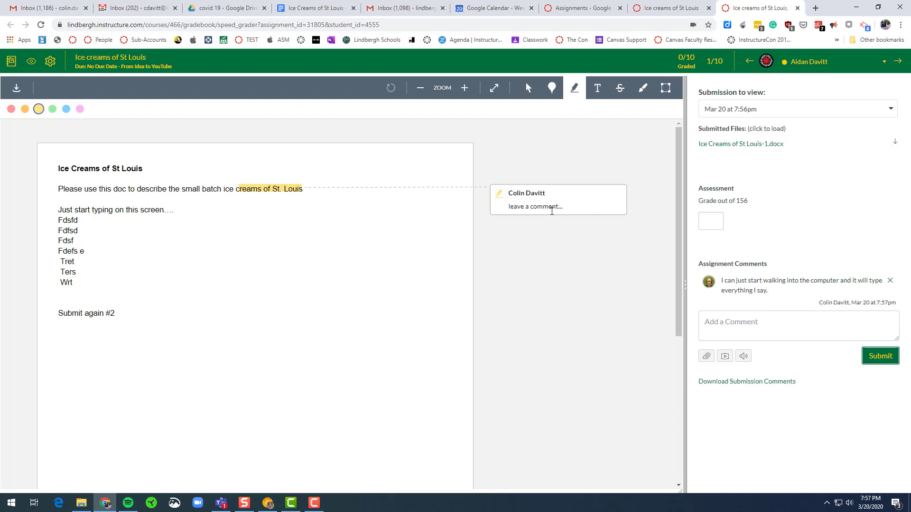
- Grade the student's submission 156 out of 156 and submit the grade
{"action": "left_click", "coordinate": [711, 221]}
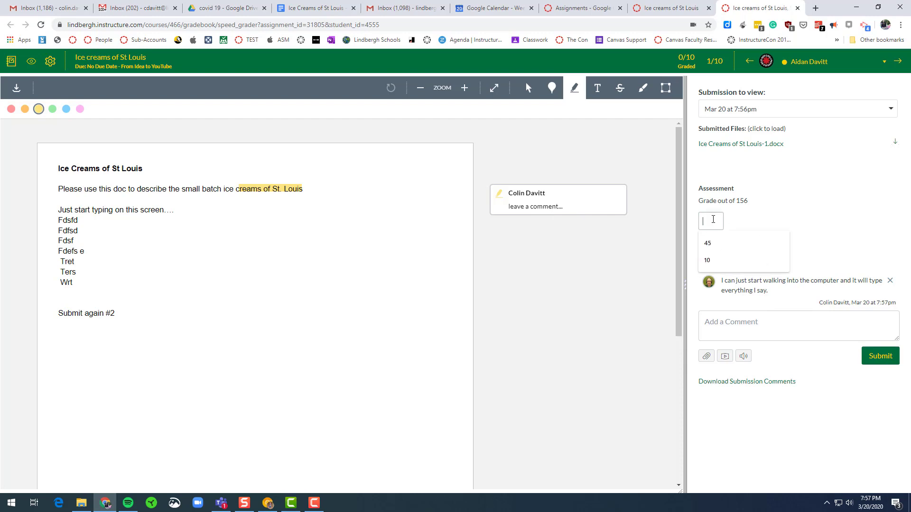
{"action": "type", "text": "156"}
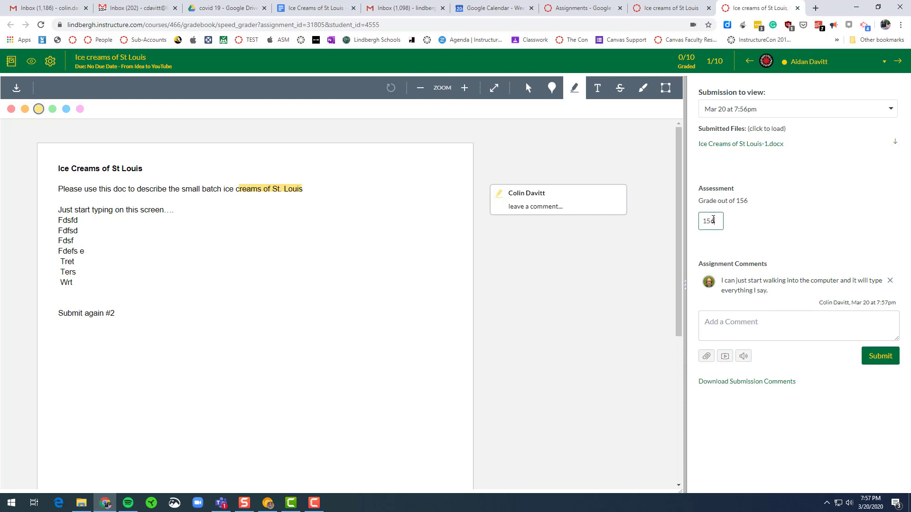
{"action": "left_click", "coordinate": [878, 362]}
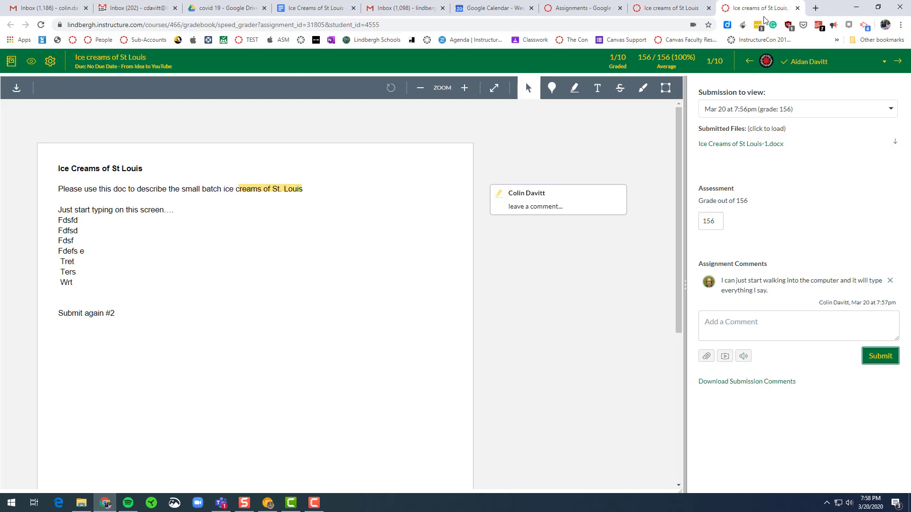
- Return to the student's browser window, open the course grades, and show the teacher's comment for "Ice creams of St Louis"
{"action": "left_click", "coordinate": [856, 7]}
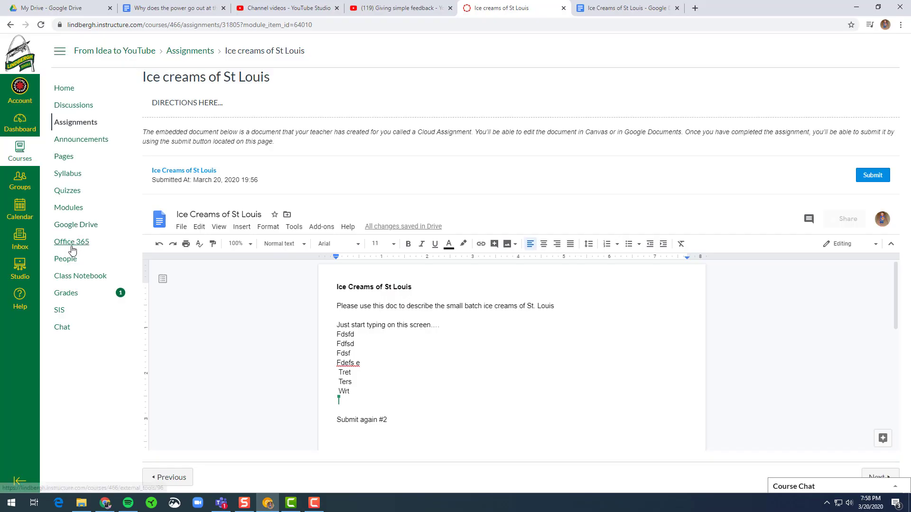
{"action": "left_click", "coordinate": [67, 293]}
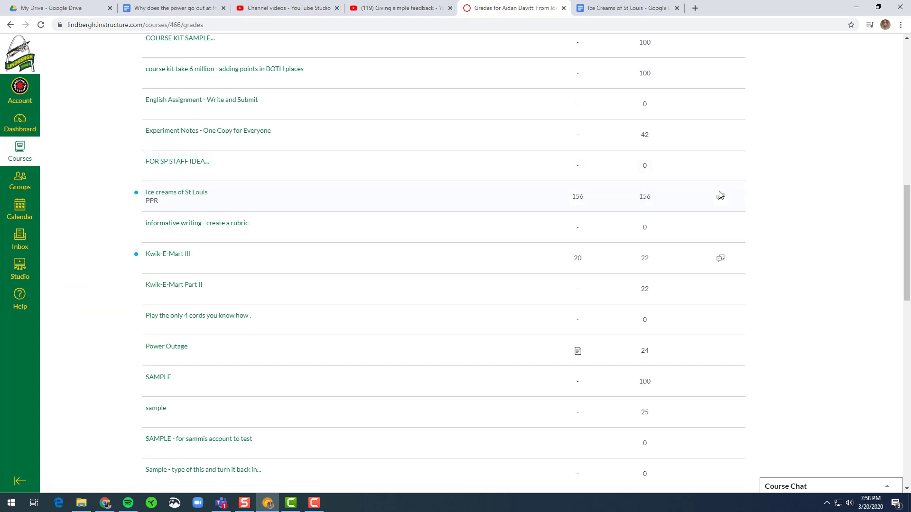
{"action": "left_click", "coordinate": [720, 196]}
{"action": "left_click", "coordinate": [720, 198]}
{"action": "left_click", "coordinate": [720, 200]}
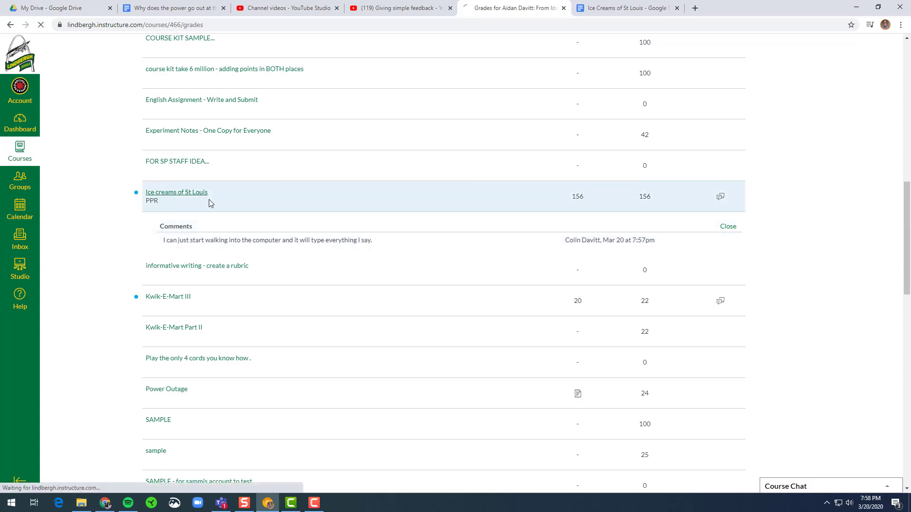
- Open the submission details for "Ice creams of St Louis" and view the feedback on "Ice Creams of St Louis-1.docx"
{"action": "left_click", "coordinate": [208, 199]}
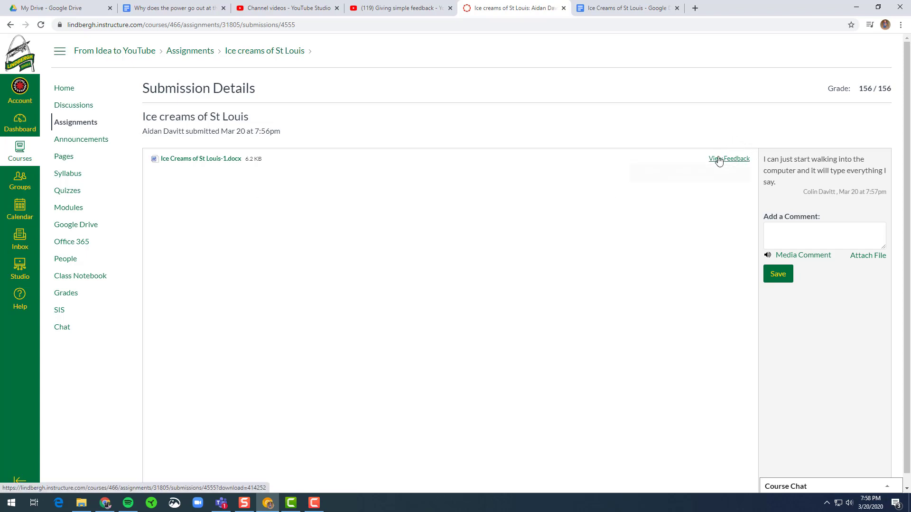
{"action": "left_click", "coordinate": [718, 159]}
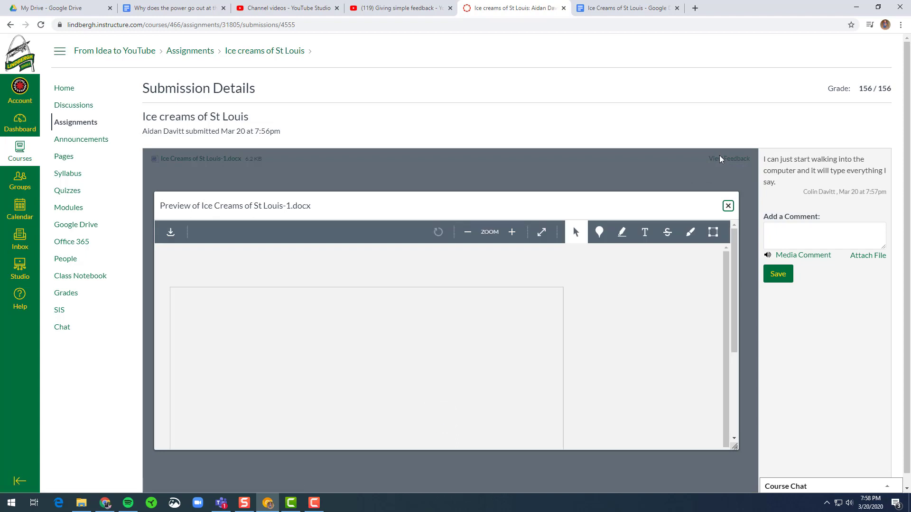